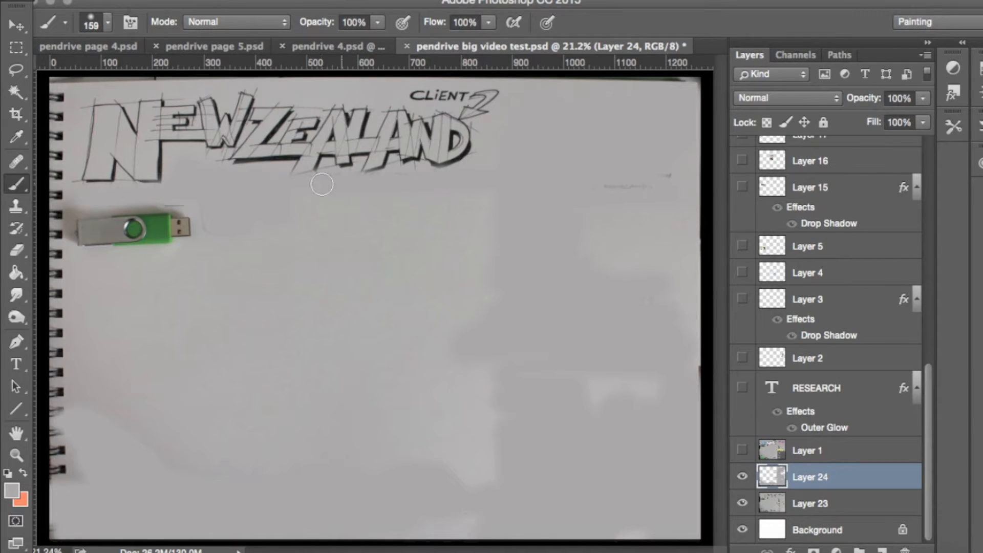
- Brush on Layer 24 to reveal the page's Attractions notes, footprint icon, Investigation lettering, and the Youth Music and Action Sports sections
mouse_move(366, 185)
left_mouse_down()
mouse_move(489, 179)
mouse_move(225, 181)
mouse_move(184, 165)
mouse_move(178, 190)
mouse_move(181, 172)
mouse_move(258, 177)
mouse_move(247, 182)
mouse_move(252, 197)
mouse_move(282, 200)
mouse_move(263, 218)
mouse_move(250, 195)
mouse_move(220, 216)
mouse_move(233, 193)
mouse_move(199, 190)
mouse_move(212, 229)
mouse_move(224, 229)
mouse_move(248, 222)
mouse_move(250, 193)
mouse_move(84, 202)
mouse_move(179, 142)
left_mouse_up()
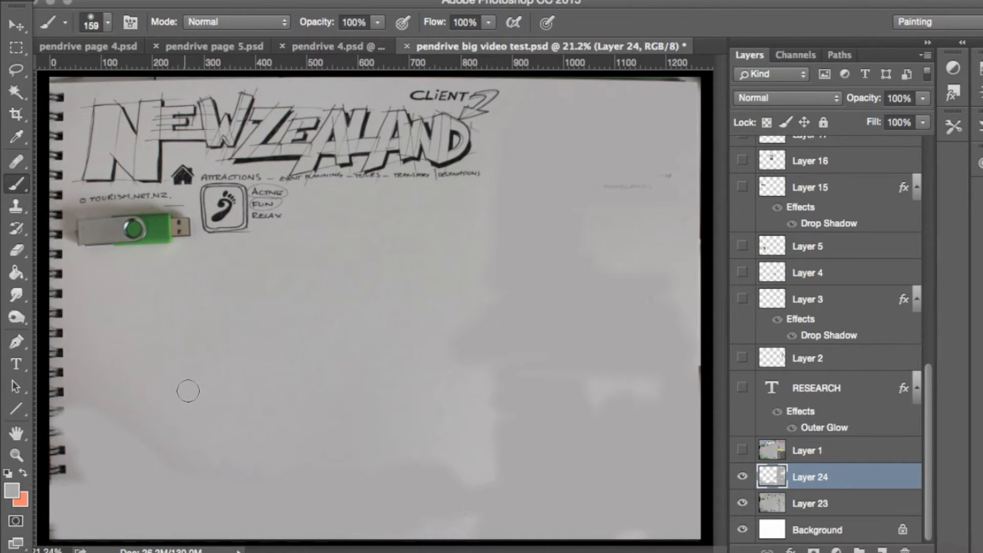
left_click_drag(109, 527, 23, 507)
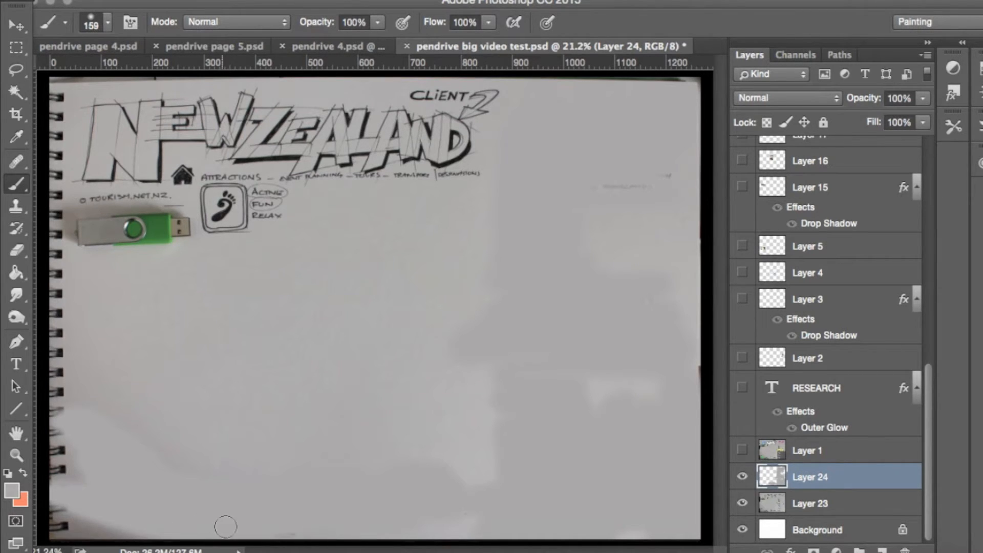
mouse_move(192, 498)
left_mouse_down()
mouse_move(154, 499)
mouse_move(116, 475)
mouse_move(111, 446)
mouse_move(173, 494)
mouse_move(199, 538)
mouse_move(51, 493)
mouse_move(155, 519)
mouse_move(297, 542)
left_mouse_up()
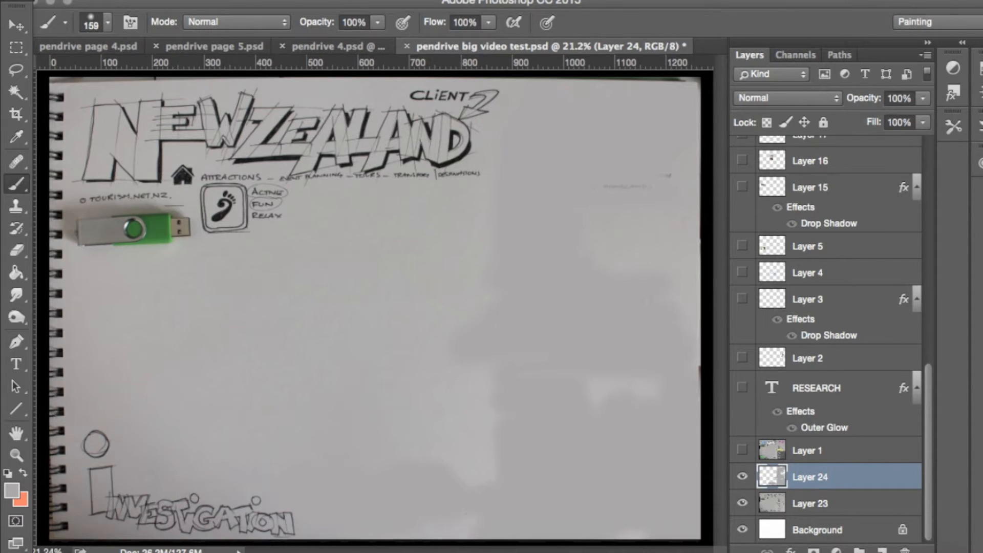
mouse_move(513, 140)
left_mouse_down()
mouse_move(545, 114)
mouse_move(507, 171)
mouse_move(548, 122)
mouse_move(552, 133)
mouse_move(533, 162)
mouse_move(609, 113)
mouse_move(616, 122)
mouse_move(602, 147)
mouse_move(680, 115)
mouse_move(671, 133)
mouse_move(619, 149)
mouse_move(685, 137)
mouse_move(530, 168)
mouse_move(656, 162)
mouse_move(567, 172)
mouse_move(544, 194)
mouse_move(556, 235)
mouse_move(563, 229)
mouse_move(540, 218)
mouse_move(544, 208)
mouse_move(663, 197)
mouse_move(666, 187)
mouse_move(611, 177)
mouse_move(551, 189)
mouse_move(508, 174)
mouse_move(510, 256)
mouse_move(505, 178)
mouse_move(517, 193)
mouse_move(562, 189)
mouse_move(512, 206)
mouse_move(503, 221)
mouse_move(550, 226)
mouse_move(511, 239)
mouse_move(572, 244)
mouse_move(498, 259)
mouse_move(589, 265)
mouse_move(497, 283)
mouse_move(578, 285)
mouse_move(516, 306)
mouse_move(585, 304)
mouse_move(666, 284)
mouse_move(584, 288)
mouse_move(492, 313)
mouse_move(657, 315)
mouse_move(513, 323)
mouse_move(527, 337)
mouse_move(655, 314)
mouse_move(604, 332)
mouse_move(538, 328)
mouse_move(512, 350)
mouse_move(610, 353)
left_mouse_up()
mouse_move(686, 349)
left_mouse_down()
mouse_move(561, 356)
mouse_move(609, 361)
mouse_move(661, 330)
mouse_move(676, 339)
mouse_move(660, 368)
mouse_move(513, 366)
mouse_move(509, 383)
mouse_move(577, 389)
mouse_move(501, 398)
mouse_move(523, 408)
mouse_move(556, 399)
mouse_move(576, 417)
mouse_move(525, 423)
mouse_move(506, 445)
mouse_move(528, 410)
mouse_move(526, 465)
mouse_move(561, 512)
mouse_move(610, 496)
mouse_move(658, 455)
mouse_move(677, 362)
mouse_move(690, 378)
mouse_move(693, 516)
mouse_move(680, 502)
mouse_move(697, 540)
mouse_move(685, 493)
mouse_move(653, 511)
mouse_move(620, 504)
mouse_move(634, 439)
mouse_move(511, 499)
mouse_move(596, 461)
mouse_move(587, 497)
mouse_move(639, 504)
mouse_move(587, 500)
mouse_move(577, 519)
mouse_move(605, 537)
mouse_move(581, 549)
mouse_move(457, 504)
mouse_move(445, 484)
mouse_move(423, 496)
mouse_move(375, 491)
mouse_move(348, 512)
mouse_move(334, 494)
mouse_move(327, 521)
mouse_move(290, 500)
mouse_move(301, 500)
mouse_move(294, 479)
left_mouse_up()
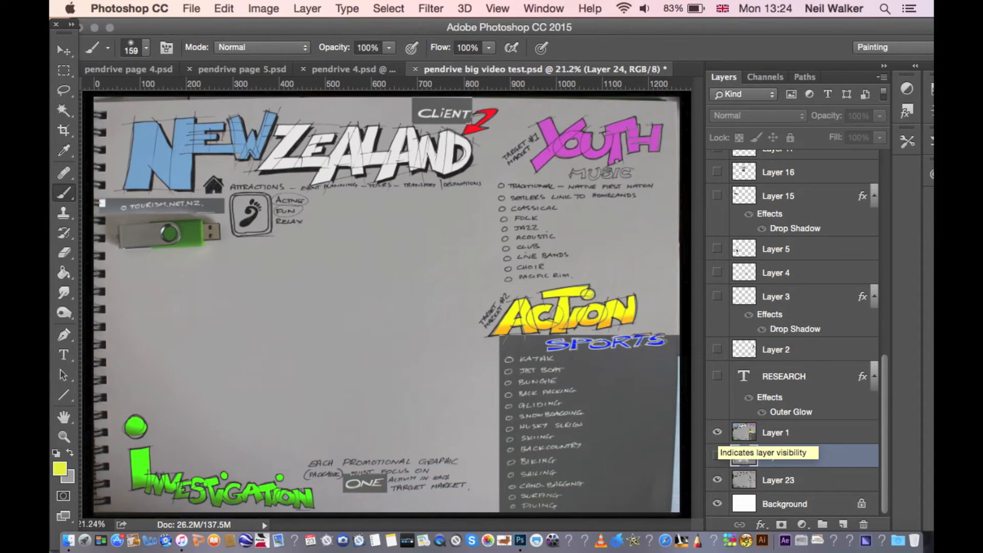
- Show the RESEARCH title and Layers 2 to 5 with the island silhouette, silver fern, snowboarder and jet boat
left_click(718, 376)
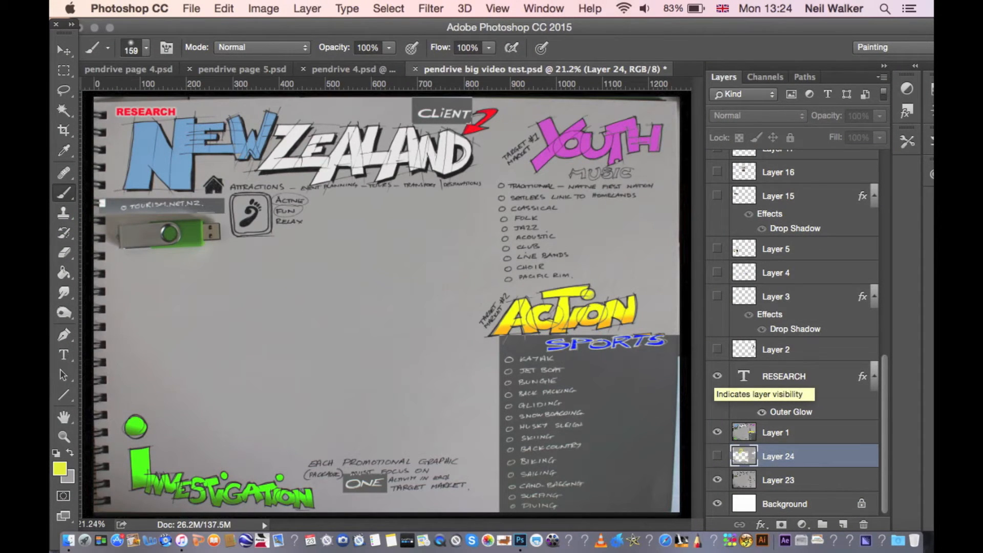
left_click(717, 350)
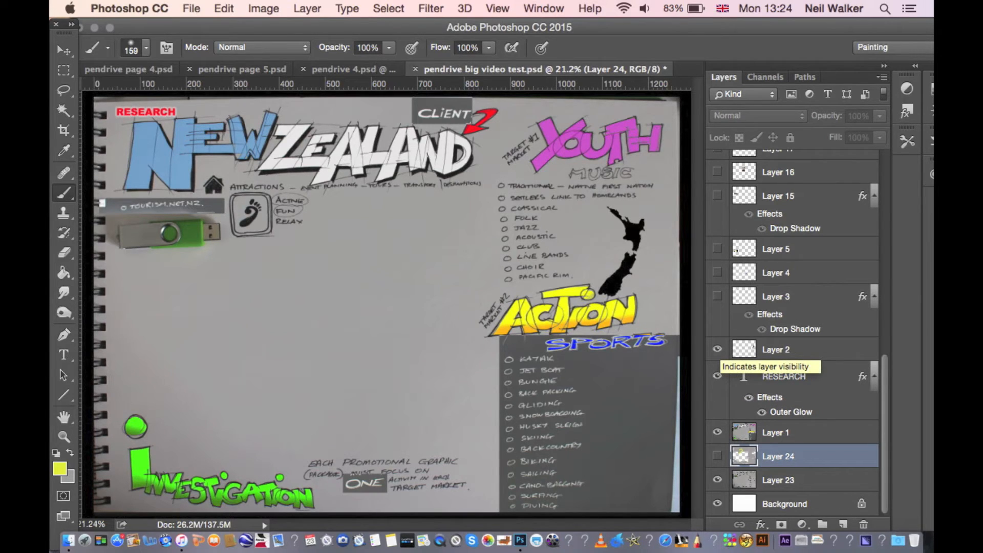
left_click(717, 296)
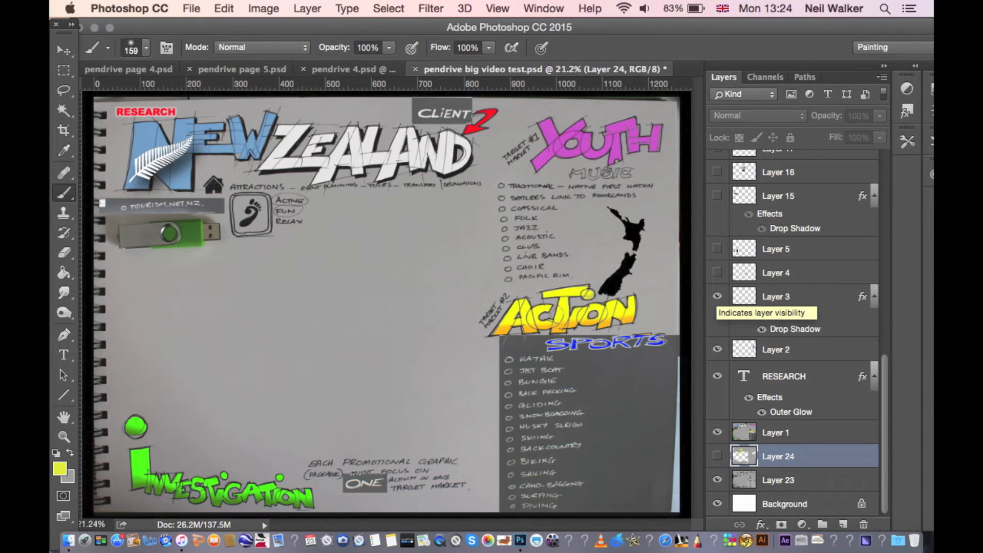
left_click(717, 273)
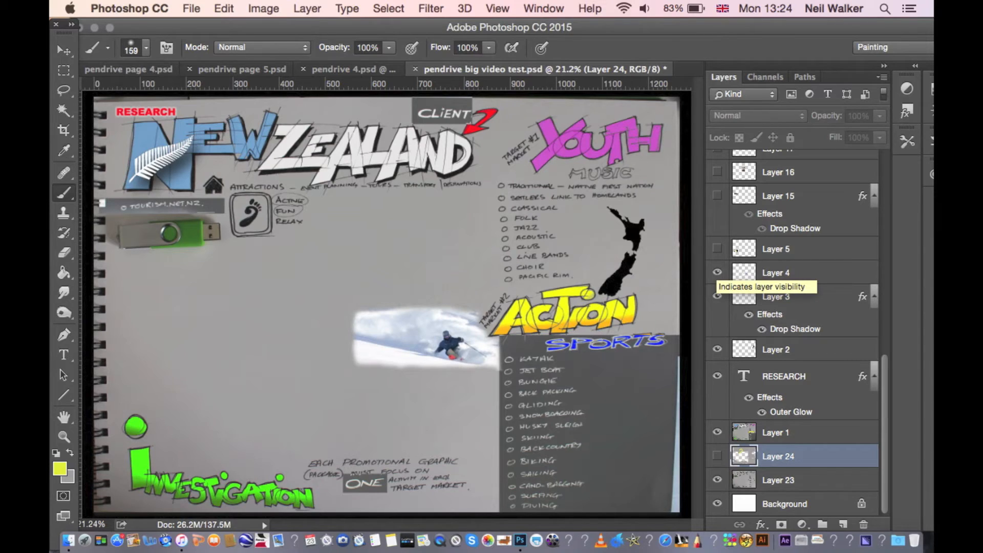
left_click(717, 249)
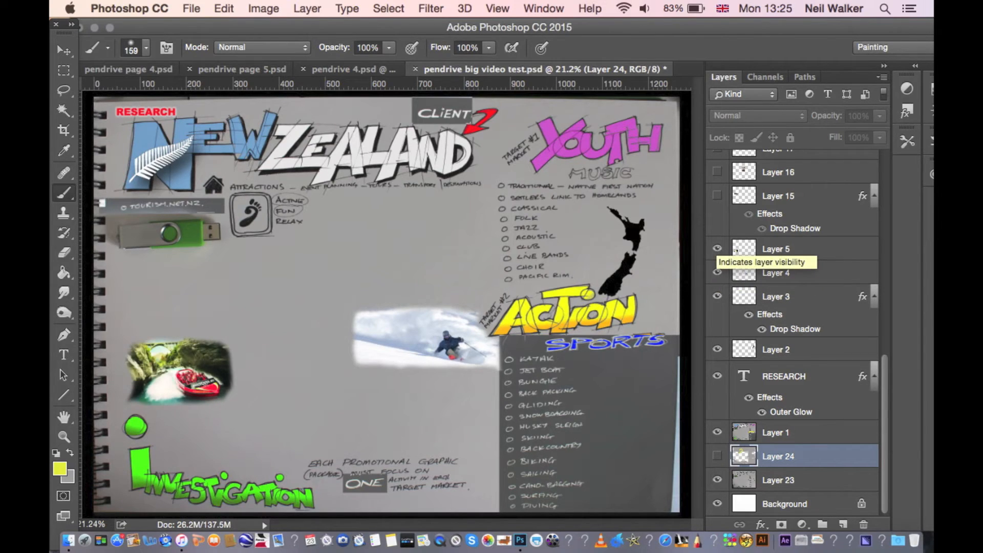
- Show Layers 15, 16, 17, 18 and 6 with the musicians, dancer, performer and snowy mountain images
left_click(717, 196)
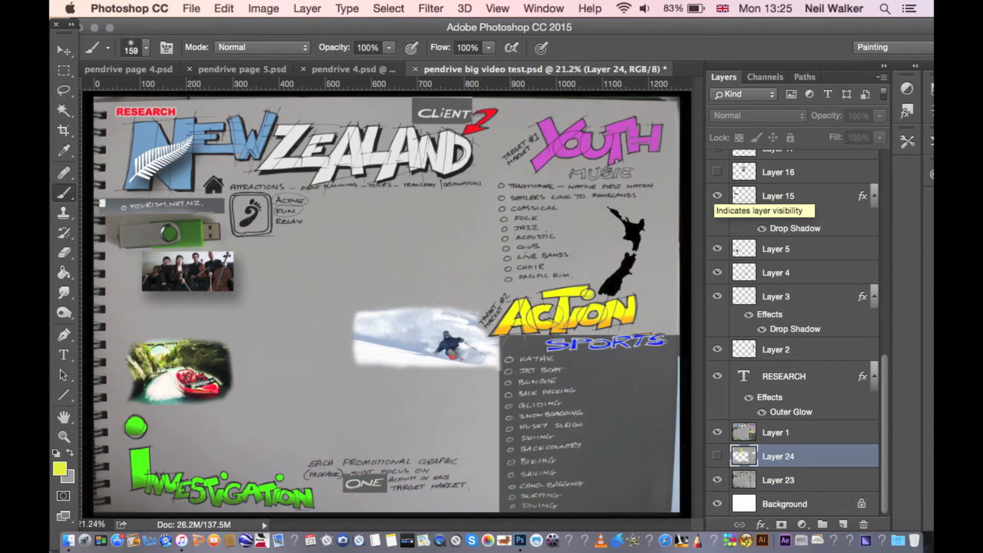
left_click(717, 173)
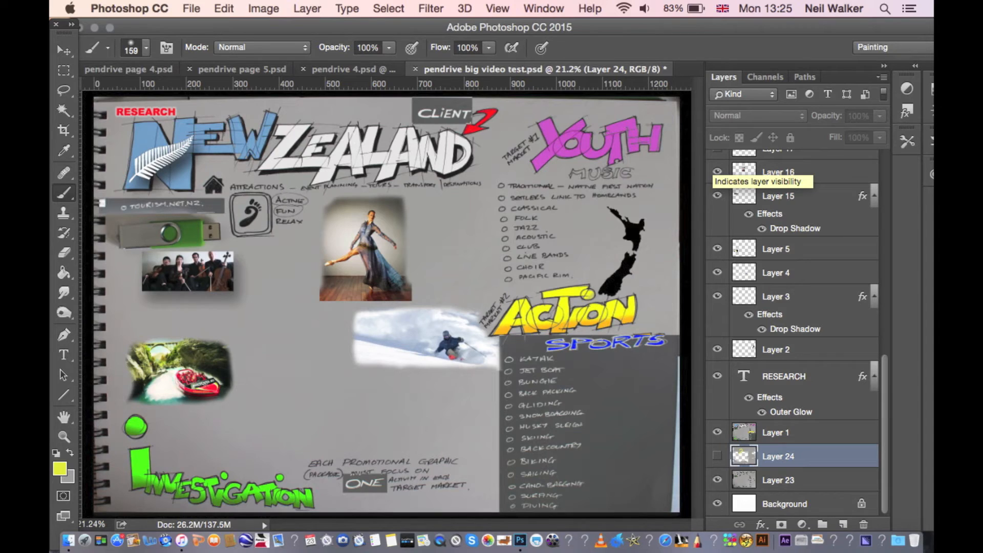
left_click(717, 153)
scroll(717, 154, "up", 10)
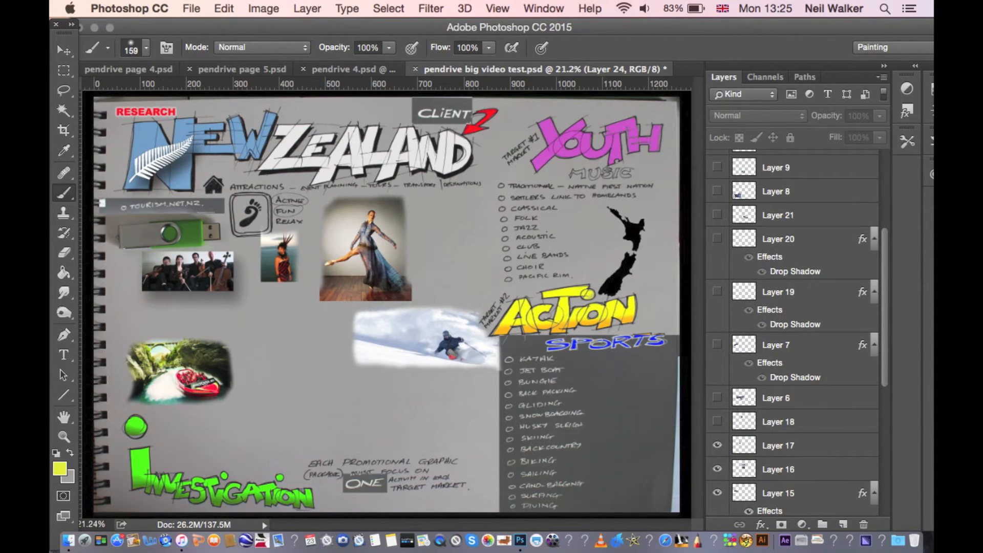
left_click(717, 422)
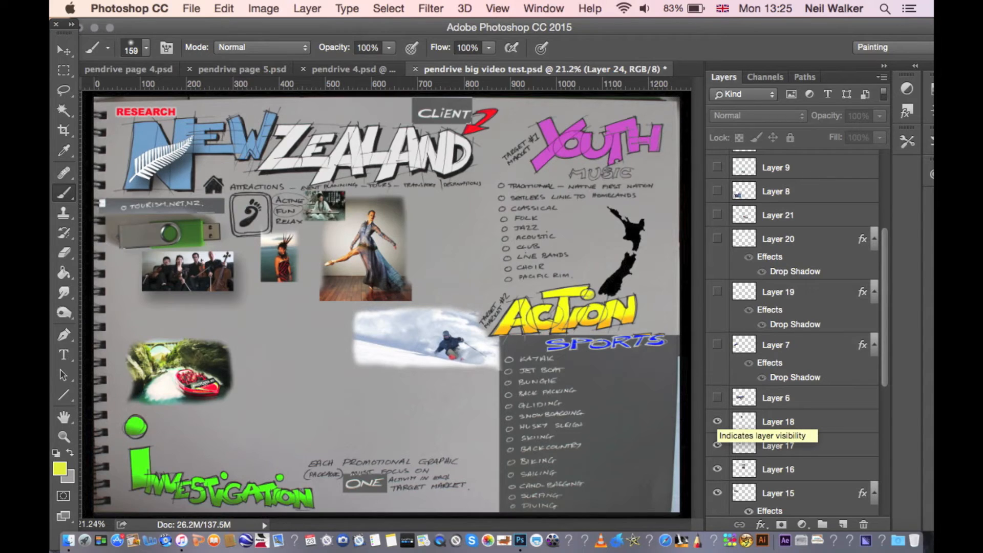
left_click(717, 398)
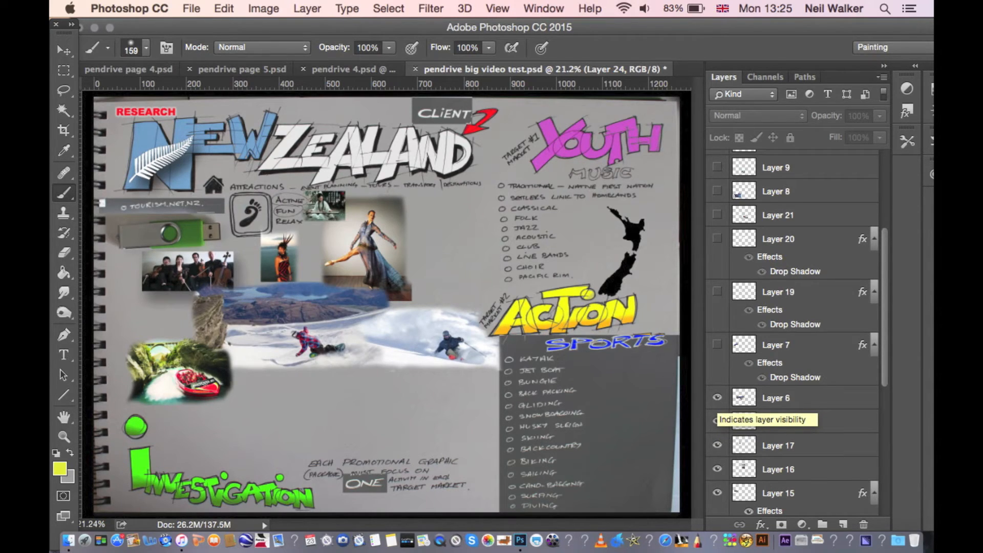
- Show Layers 7, 19, 20, 21, 8, 9 and 10 with the choral logos, skier, surfer, boat and helicopter images
left_click(717, 345)
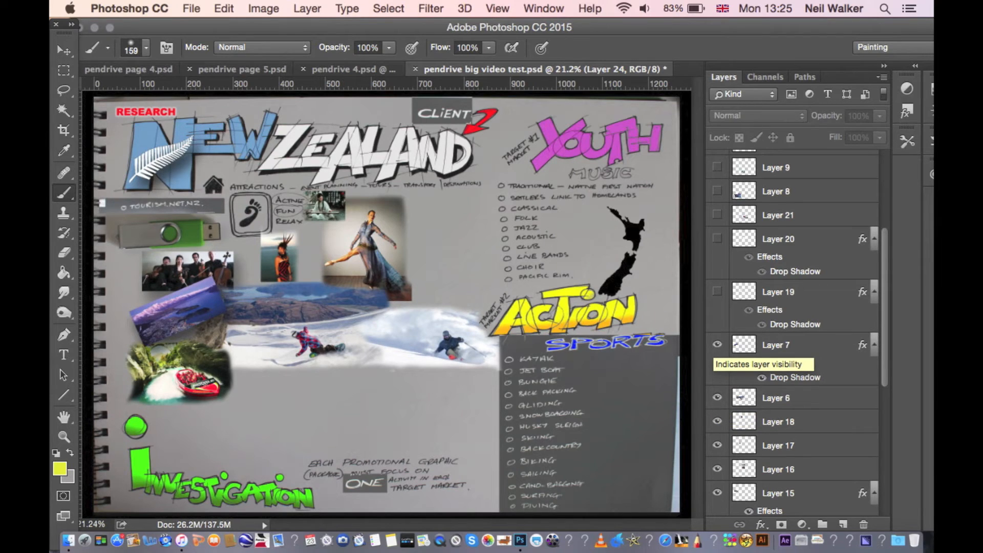
left_click(717, 292)
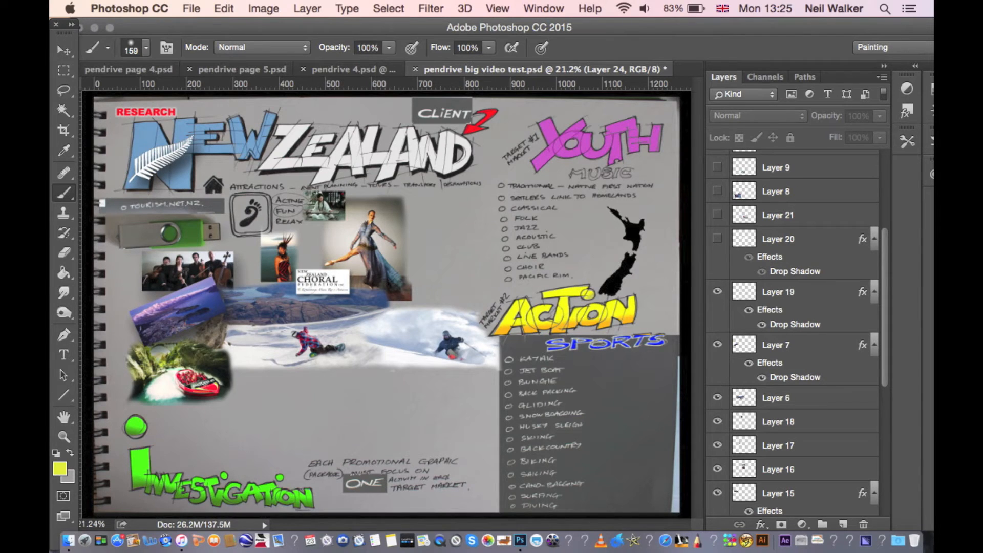
left_click(717, 238)
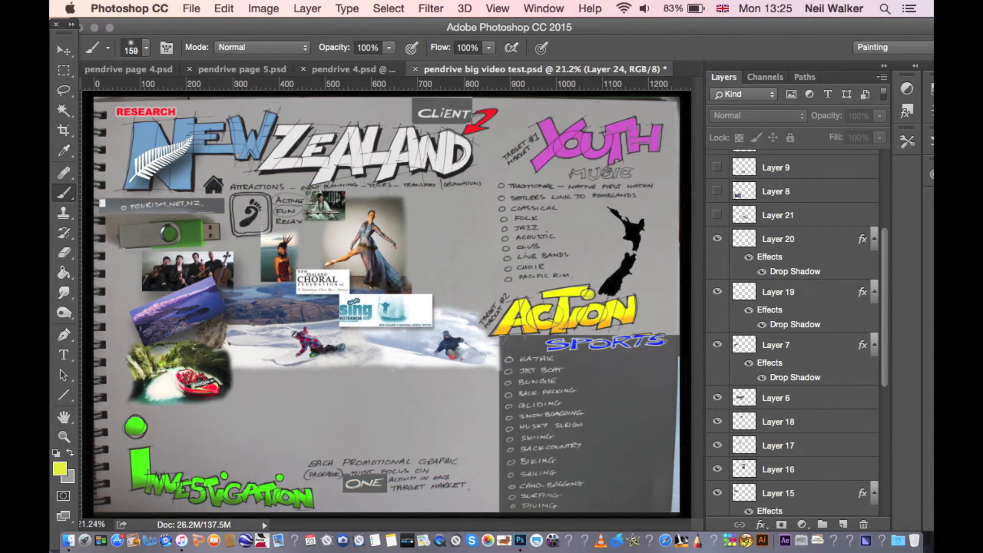
left_click(717, 214)
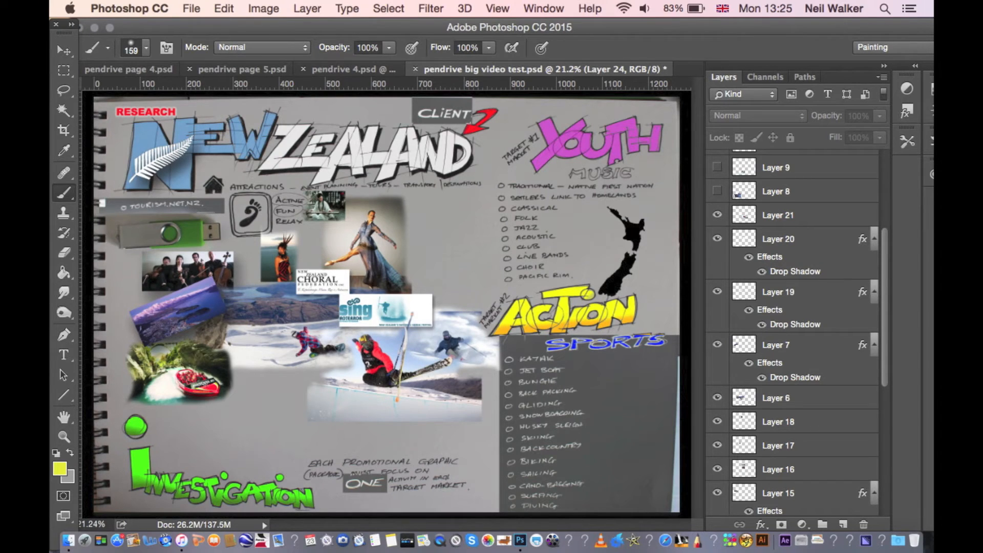
left_click(717, 191)
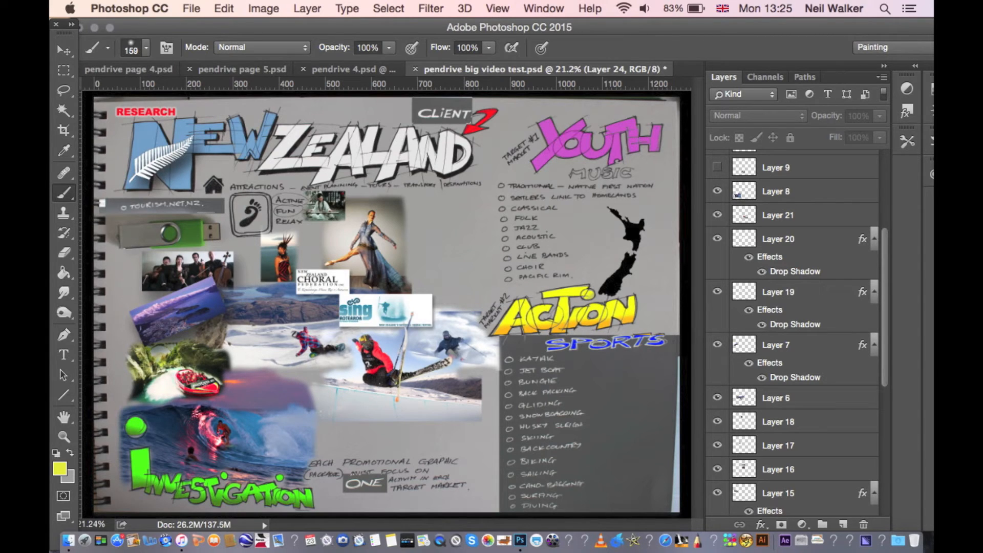
left_click(717, 167)
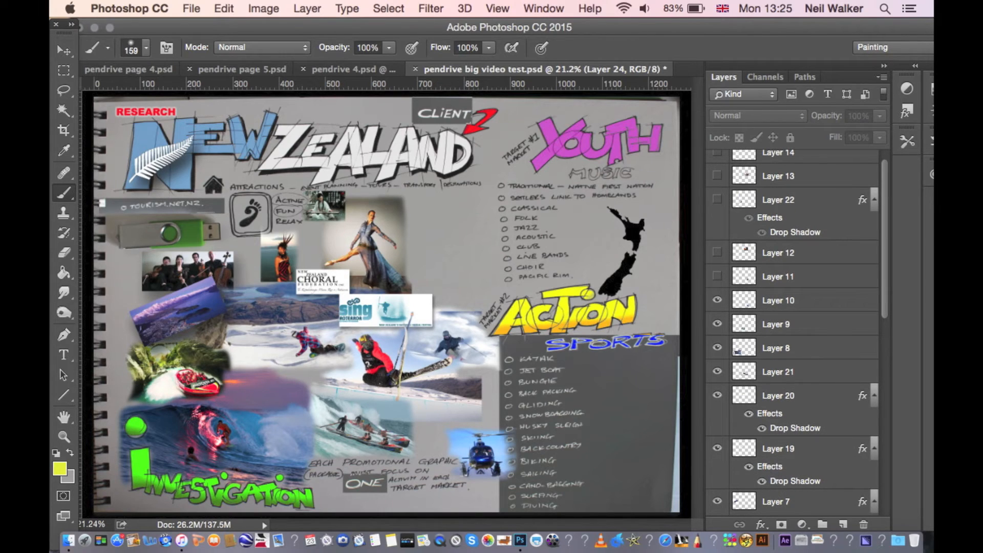
- Show the remaining collage images on Layers 11, 12, 22, 13 and 14
left_click(718, 277)
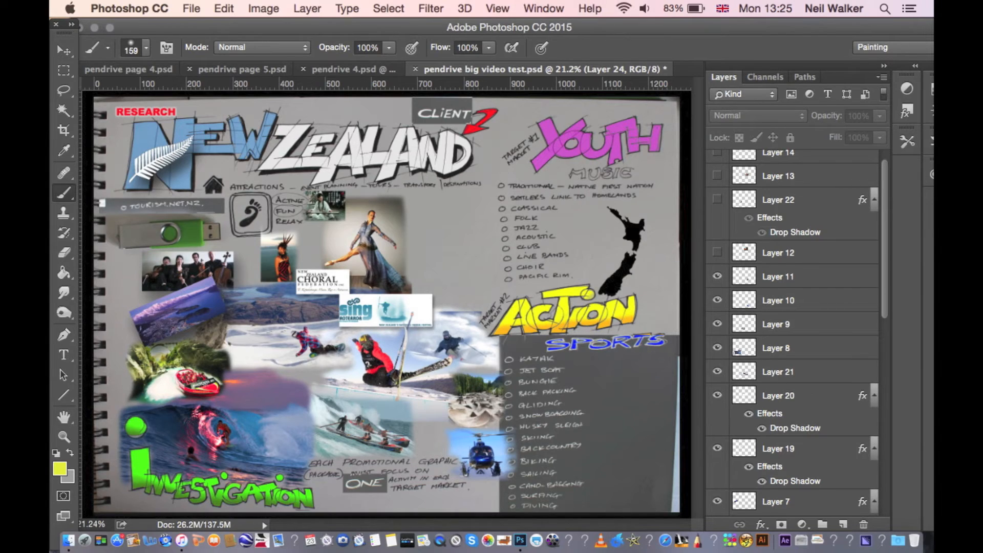
left_click(717, 252)
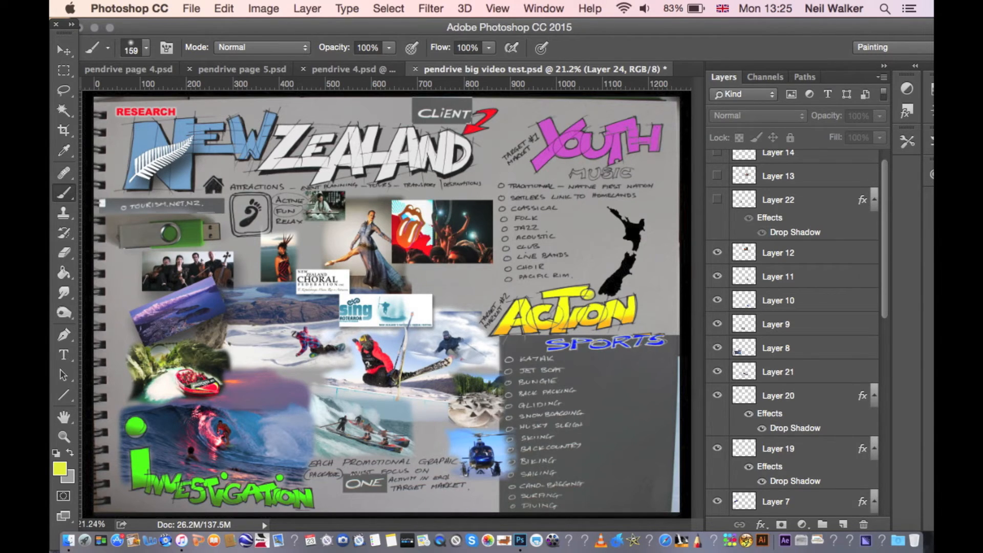
left_click(717, 200)
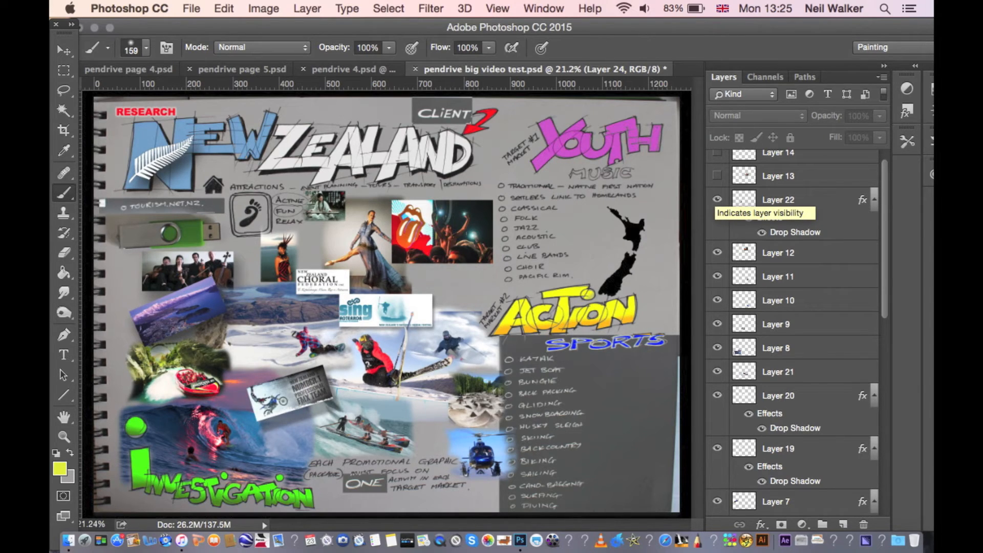
left_click(717, 176)
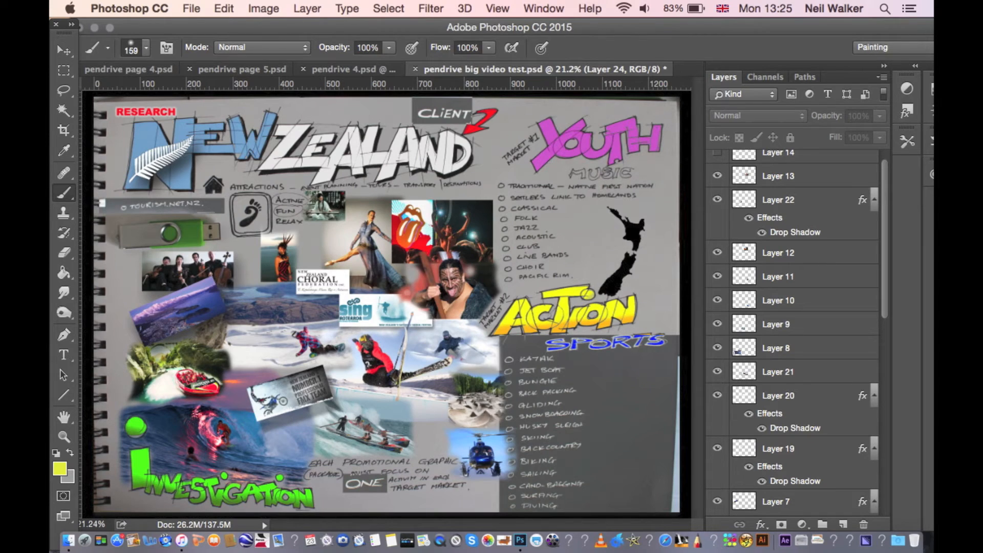
left_click(717, 153)
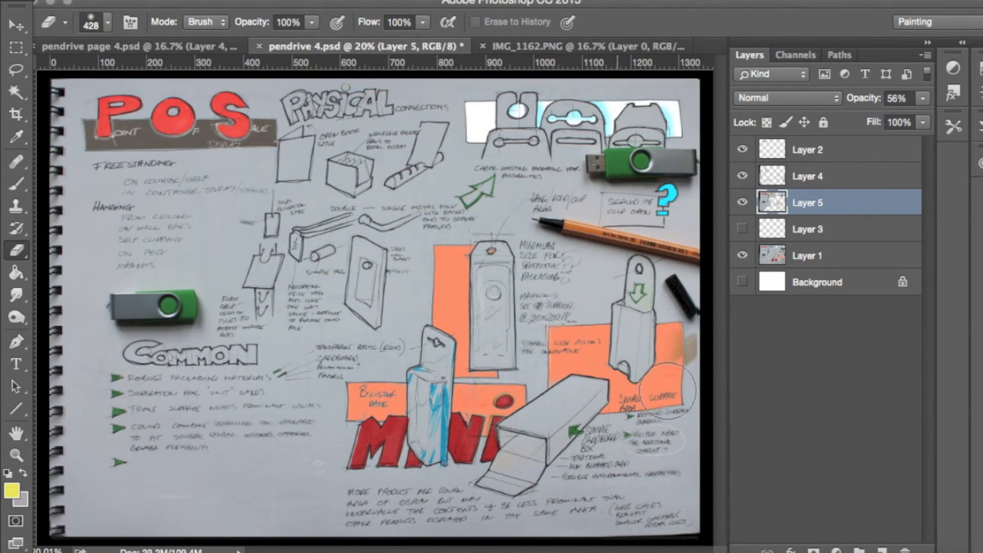
- In pendrive 4.psd, use the Eraser on Layer 5 to reveal the page's yellow highlights, printing notes and coloured sketch accents
mouse_move(159, 340)
left_mouse_down()
mouse_move(196, 284)
mouse_move(180, 262)
mouse_move(138, 287)
mouse_move(117, 282)
mouse_move(115, 234)
mouse_move(127, 187)
mouse_move(189, 185)
mouse_move(192, 170)
mouse_move(98, 151)
mouse_move(112, 93)
mouse_move(184, 127)
mouse_move(303, 98)
mouse_move(381, 103)
mouse_move(423, 113)
mouse_move(456, 150)
mouse_move(643, 198)
left_mouse_up()
mouse_move(527, 146)
left_mouse_down()
mouse_move(653, 146)
mouse_move(674, 108)
mouse_move(609, 99)
mouse_move(552, 111)
mouse_move(428, 98)
mouse_move(446, 108)
mouse_move(449, 134)
mouse_move(385, 179)
mouse_move(345, 169)
mouse_move(285, 185)
mouse_move(263, 287)
mouse_move(201, 300)
mouse_move(211, 338)
mouse_move(300, 348)
mouse_move(334, 370)
mouse_move(303, 372)
mouse_move(291, 392)
mouse_move(251, 349)
mouse_move(193, 343)
mouse_move(126, 358)
mouse_move(107, 401)
mouse_move(110, 374)
mouse_move(129, 481)
mouse_move(117, 484)
mouse_move(327, 463)
mouse_move(238, 470)
mouse_move(302, 468)
left_mouse_up()
mouse_move(327, 471)
left_mouse_down()
mouse_move(263, 479)
mouse_move(240, 507)
mouse_move(204, 520)
mouse_move(222, 540)
mouse_move(241, 511)
mouse_move(308, 511)
mouse_move(326, 505)
mouse_move(327, 486)
mouse_move(342, 499)
mouse_move(390, 412)
mouse_move(365, 398)
mouse_move(372, 380)
left_mouse_up()
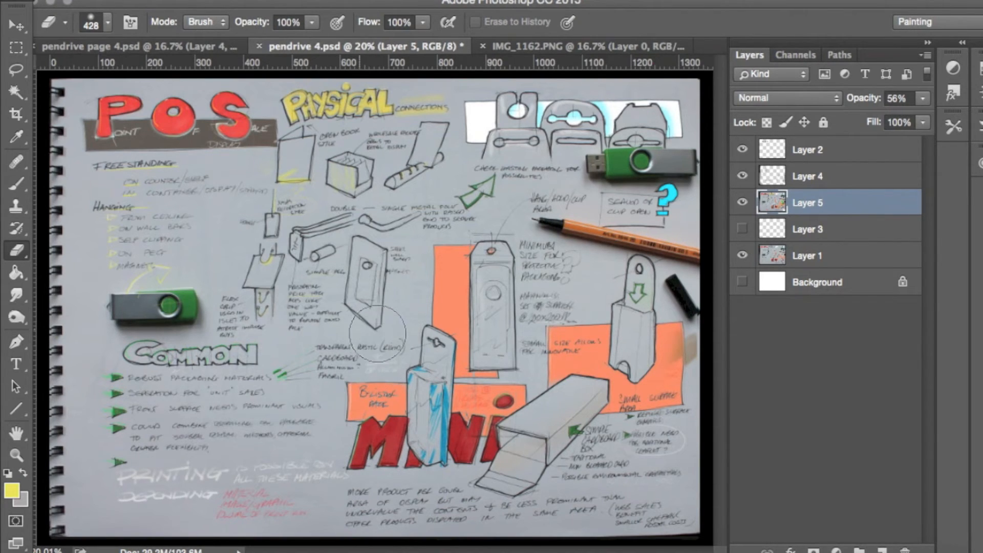
mouse_move(312, 235)
left_mouse_down()
mouse_move(364, 254)
mouse_move(390, 232)
mouse_move(362, 255)
mouse_move(379, 281)
mouse_move(403, 266)
mouse_move(429, 217)
mouse_move(485, 190)
left_mouse_up()
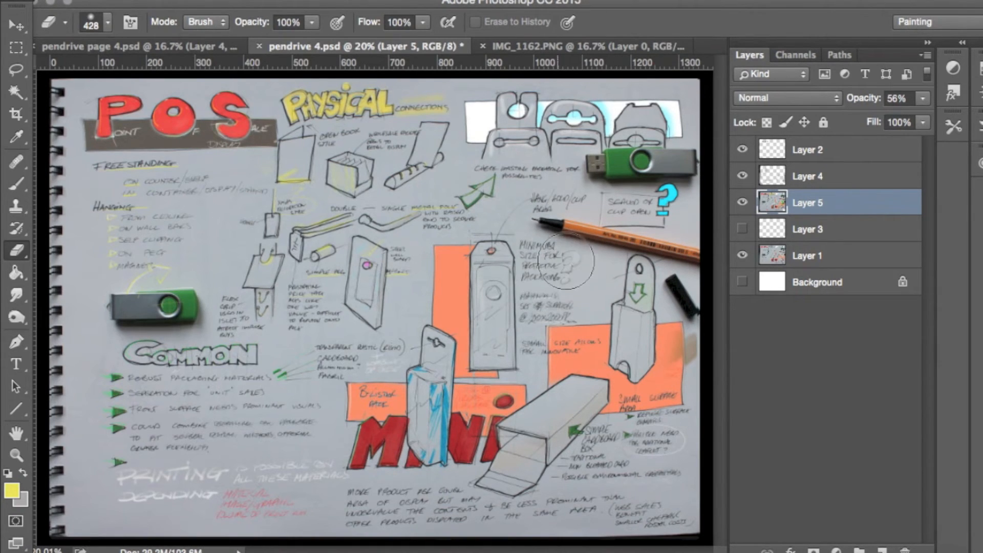
mouse_move(451, 270)
left_mouse_down()
mouse_move(451, 310)
mouse_move(470, 340)
mouse_move(438, 360)
mouse_move(437, 339)
mouse_move(431, 344)
mouse_move(415, 472)
mouse_move(509, 430)
mouse_move(611, 346)
mouse_move(687, 339)
mouse_move(685, 361)
mouse_move(683, 289)
mouse_move(667, 263)
mouse_move(649, 262)
mouse_move(629, 277)
mouse_move(622, 367)
mouse_move(654, 367)
mouse_move(681, 331)
mouse_move(693, 348)
mouse_move(693, 432)
mouse_move(682, 441)
mouse_move(597, 437)
mouse_move(575, 461)
mouse_move(493, 505)
mouse_move(385, 499)
mouse_move(392, 518)
mouse_move(564, 507)
mouse_move(694, 517)
left_mouse_up()
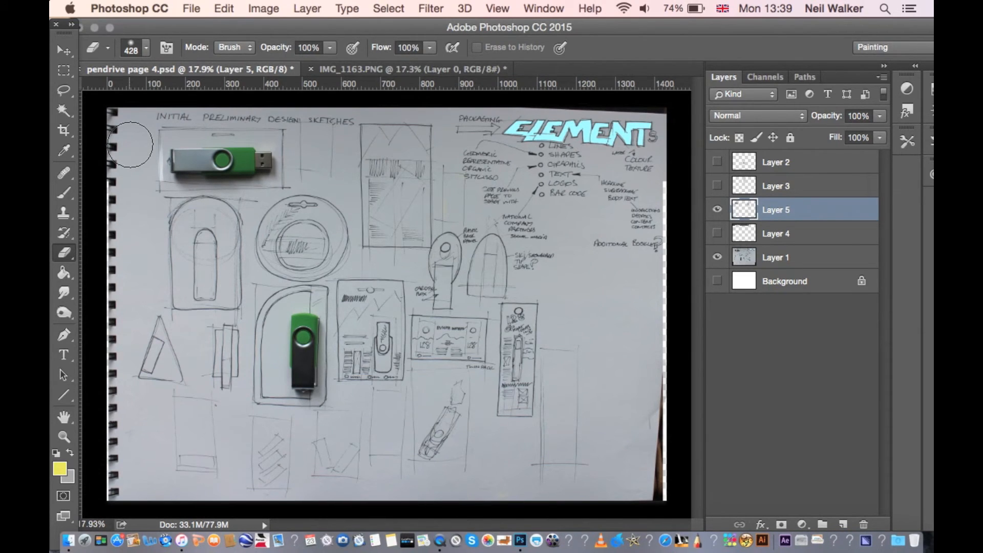
- In pendrive page 4.psd, use the Eraser on Layer 5 to reveal the BASIC FORM lettering and the coloured header band
mouse_move(131, 145)
left_mouse_down()
mouse_move(135, 270)
mouse_move(151, 313)
mouse_move(128, 264)
mouse_move(132, 105)
left_mouse_up()
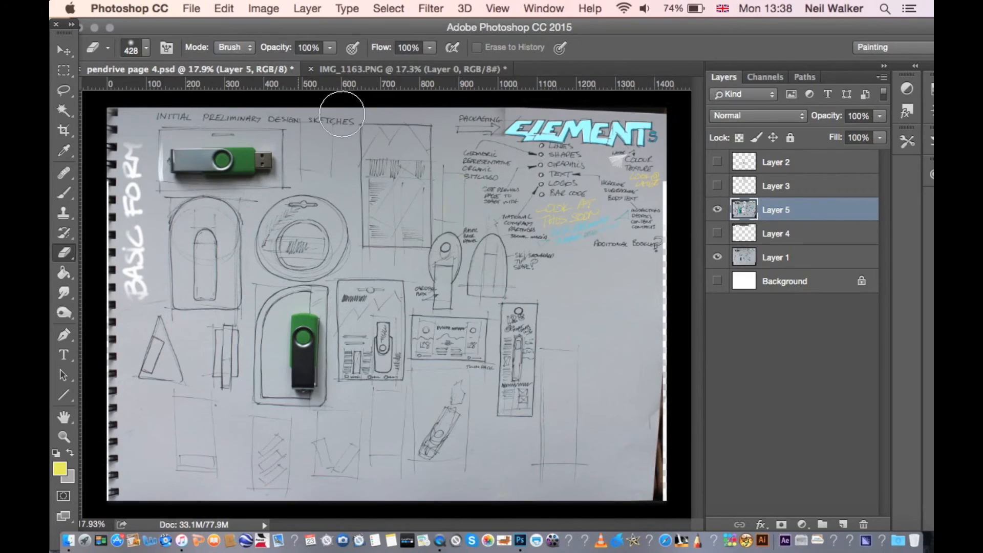
mouse_move(118, 125)
left_mouse_down()
mouse_move(495, 121)
mouse_move(289, 114)
mouse_move(252, 123)
mouse_move(243, 132)
mouse_move(329, 224)
left_mouse_up()
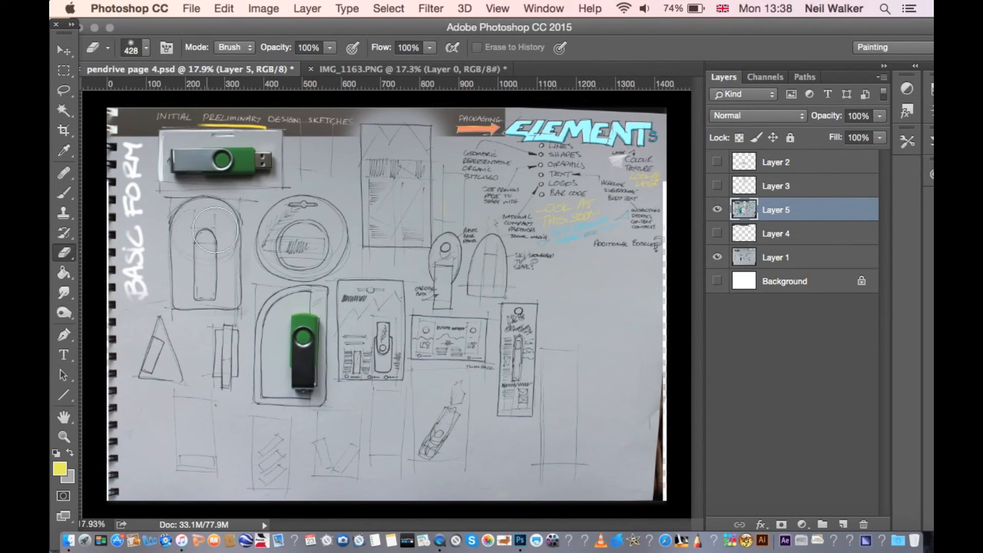
- Erase across Layer 5 to reveal the colouring of the arched 128 pack and the circular pack with its hanging note
left_click_drag(191, 215, 232, 238)
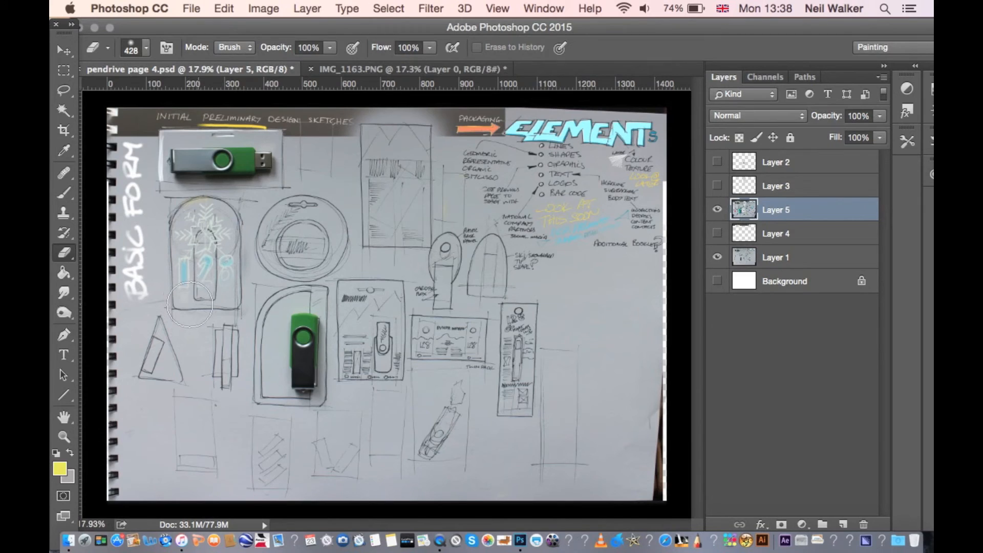
left_click_drag(218, 303, 253, 290)
left_click_drag(299, 226, 336, 213)
mouse_move(255, 234)
left_mouse_down()
mouse_move(255, 210)
mouse_move(337, 192)
mouse_move(327, 232)
mouse_move(273, 274)
left_mouse_up()
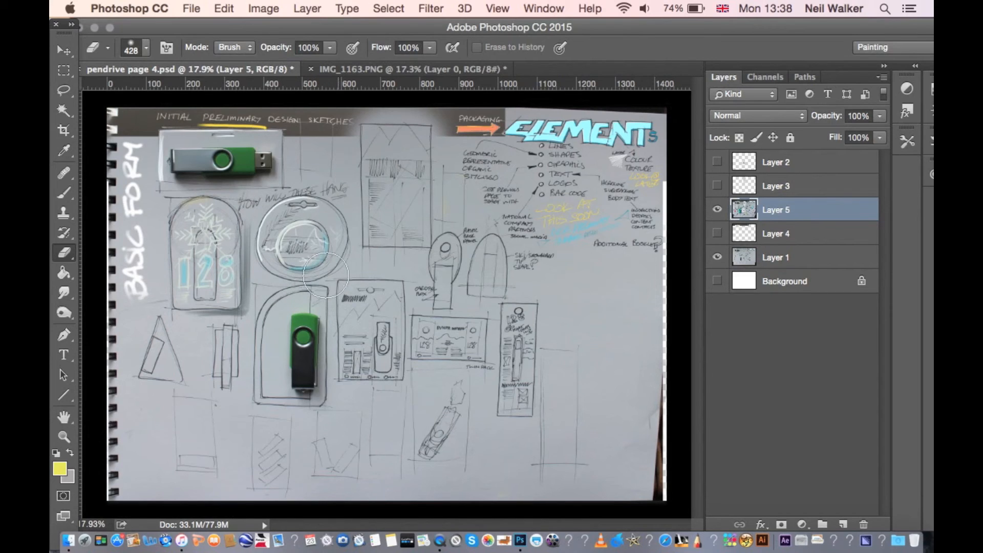
- Erase across Layer 5 to reveal the colouring of the World Class box, the smaller card packs and the green curved pack
mouse_move(380, 190)
left_mouse_down()
mouse_move(385, 134)
mouse_move(391, 147)
mouse_move(424, 135)
mouse_move(394, 125)
mouse_move(369, 138)
mouse_move(381, 130)
mouse_move(415, 141)
mouse_move(367, 176)
mouse_move(372, 212)
mouse_move(427, 157)
mouse_move(441, 181)
mouse_move(434, 172)
mouse_move(423, 210)
mouse_move(396, 210)
mouse_move(371, 233)
mouse_move(385, 255)
mouse_move(425, 225)
mouse_move(430, 233)
mouse_move(421, 257)
mouse_move(394, 275)
left_mouse_up()
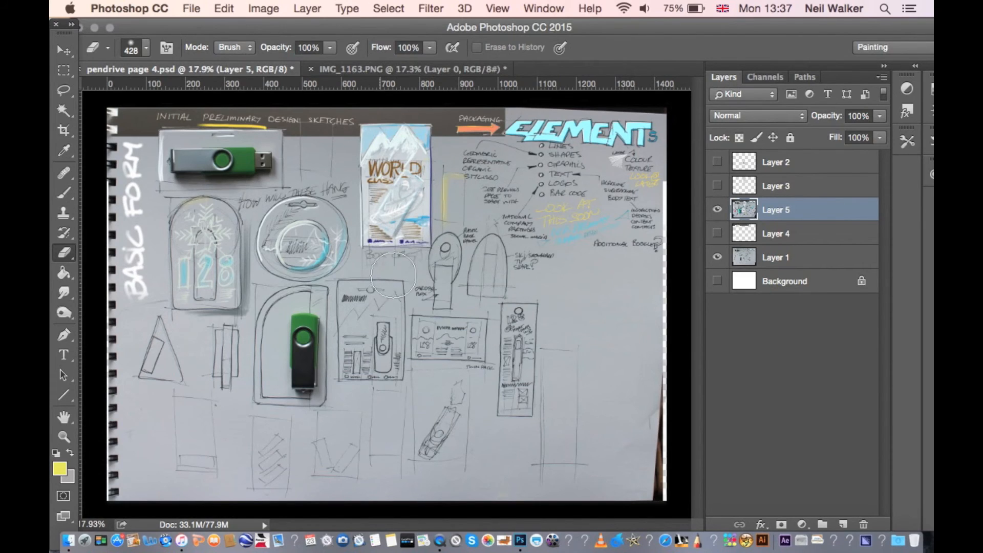
left_click_drag(437, 281, 460, 267)
mouse_move(441, 300)
left_mouse_down()
mouse_move(447, 289)
mouse_move(487, 284)
left_mouse_up()
mouse_move(559, 282)
left_mouse_down()
mouse_move(493, 249)
mouse_move(495, 312)
mouse_move(519, 310)
mouse_move(520, 354)
mouse_move(508, 365)
mouse_move(522, 404)
mouse_move(512, 425)
mouse_move(474, 415)
left_mouse_up()
mouse_move(477, 338)
left_mouse_down()
mouse_move(408, 335)
mouse_move(402, 290)
mouse_move(334, 298)
mouse_move(340, 291)
mouse_move(382, 295)
mouse_move(367, 319)
mouse_move(335, 324)
mouse_move(331, 336)
mouse_move(386, 341)
mouse_move(382, 352)
mouse_move(340, 352)
mouse_move(335, 361)
mouse_move(352, 373)
mouse_move(447, 378)
mouse_move(327, 396)
mouse_move(305, 344)
left_mouse_up()
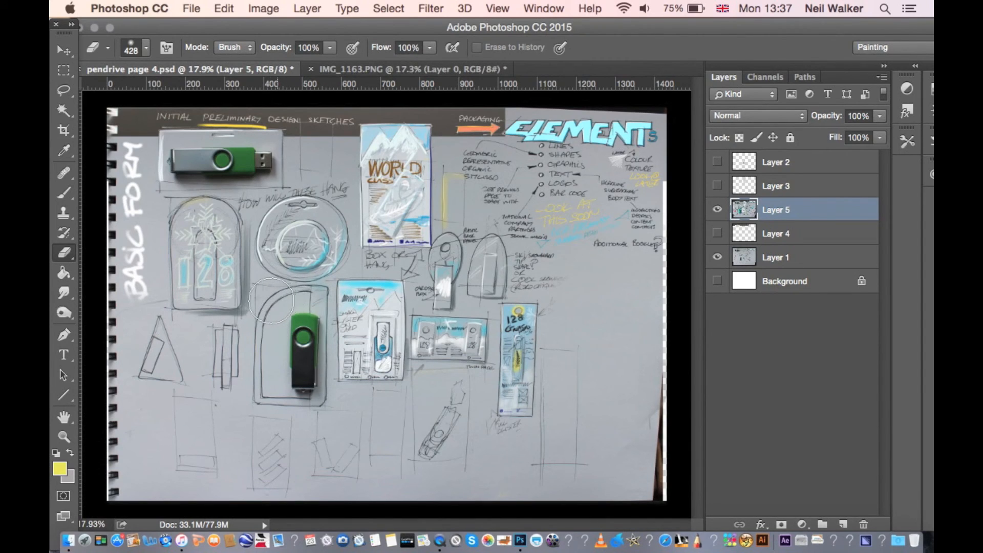
mouse_move(269, 324)
left_mouse_down()
mouse_move(285, 310)
mouse_move(299, 315)
mouse_move(303, 302)
mouse_move(307, 313)
mouse_move(305, 364)
mouse_move(265, 342)
mouse_move(276, 359)
mouse_move(314, 369)
mouse_move(308, 381)
mouse_move(263, 392)
mouse_move(307, 405)
mouse_move(315, 426)
left_mouse_up()
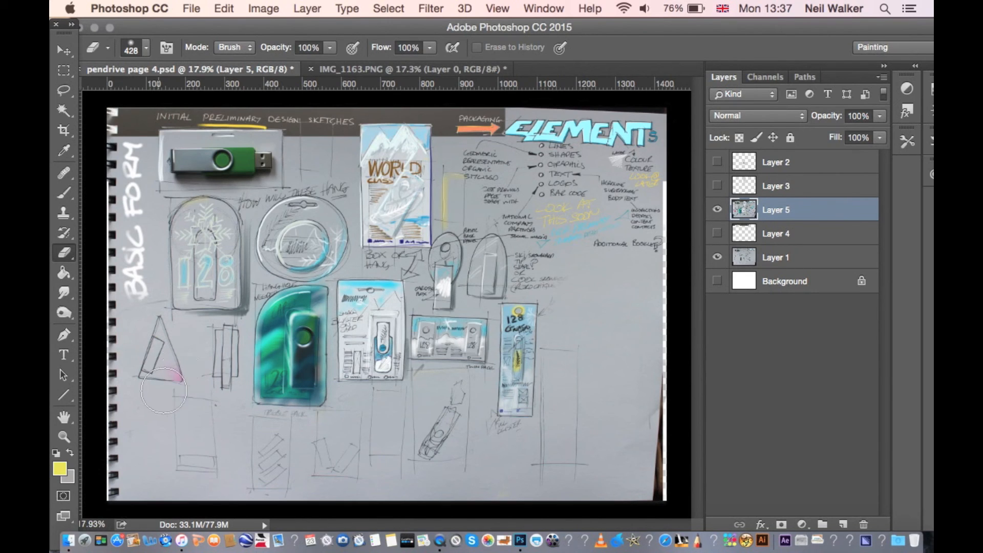
- Erase Layer 5 to reveal the pink triangular pack, the pack proportion notes and the yellow edging of the pack with slanted pendrives
mouse_move(163, 392)
left_mouse_down()
mouse_move(164, 344)
mouse_move(135, 373)
mouse_move(150, 325)
mouse_move(125, 361)
mouse_move(119, 333)
mouse_move(187, 332)
left_mouse_up()
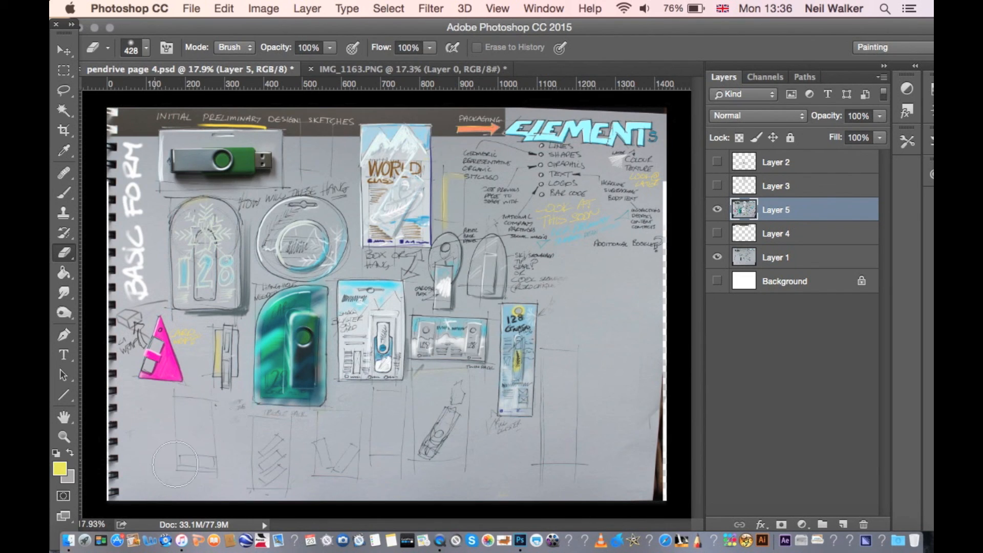
mouse_move(204, 473)
left_mouse_down()
mouse_move(153, 479)
mouse_move(138, 467)
mouse_move(136, 444)
mouse_move(176, 417)
mouse_move(230, 415)
mouse_move(213, 466)
mouse_move(245, 474)
left_mouse_up()
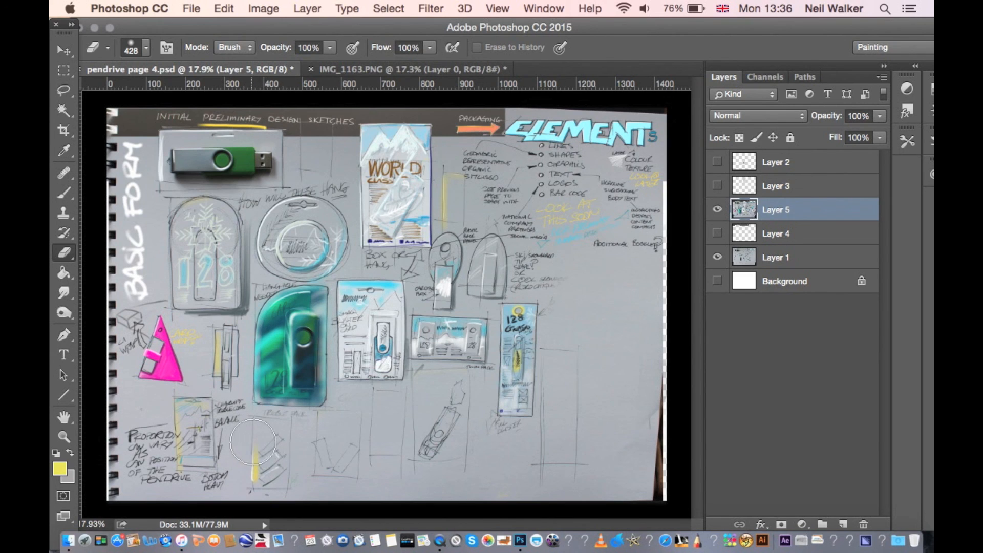
left_click_drag(261, 433, 300, 434)
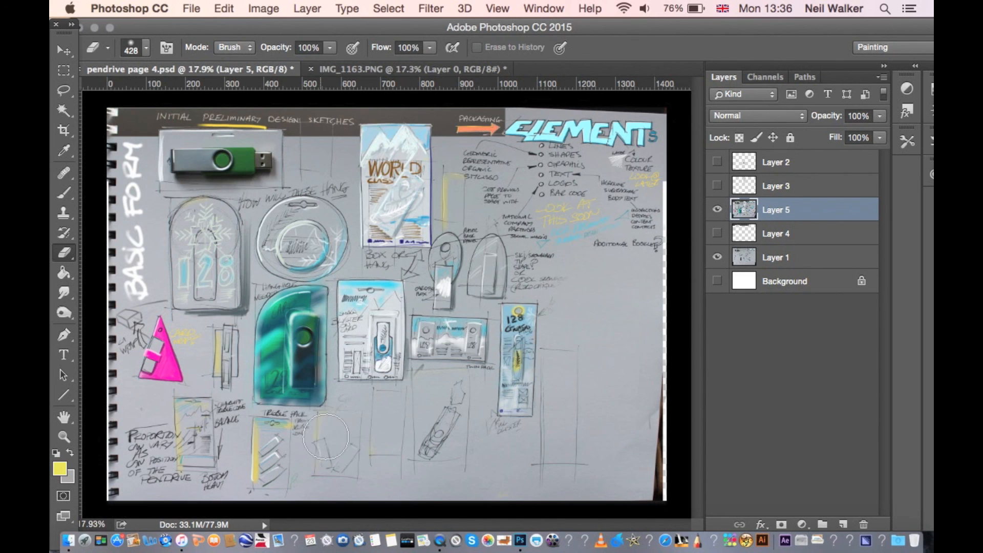
- Erase Layer 5 along the lower sketches to reveal the graphics notes, the yellow-edged NZ pack and the green MULTI PACK lettering
left_click_drag(333, 433, 378, 405)
mouse_move(410, 439)
left_mouse_down()
mouse_move(379, 435)
mouse_move(368, 420)
mouse_move(391, 408)
left_mouse_up()
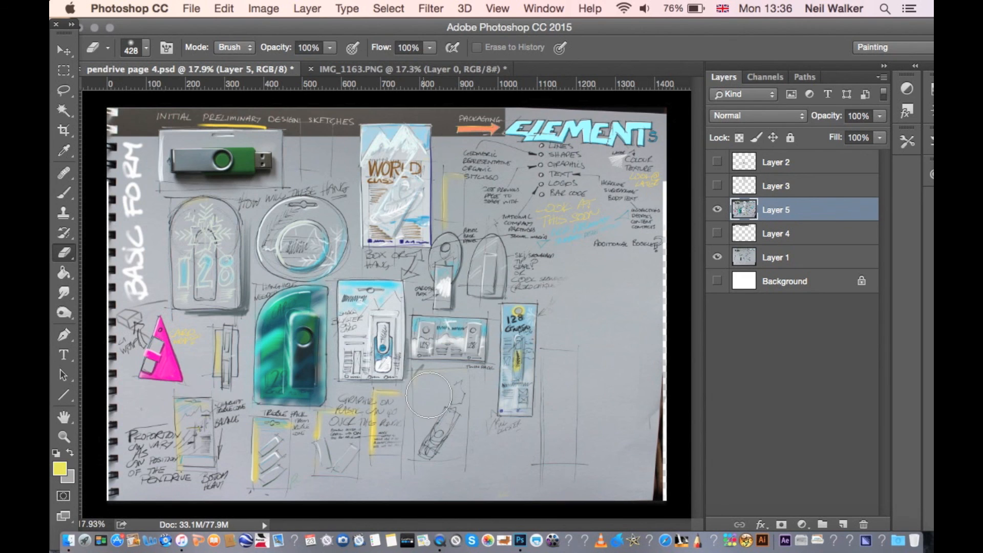
mouse_move(453, 451)
left_mouse_down()
mouse_move(474, 397)
mouse_move(451, 374)
mouse_move(427, 392)
left_mouse_up()
left_click_drag(420, 408, 426, 433)
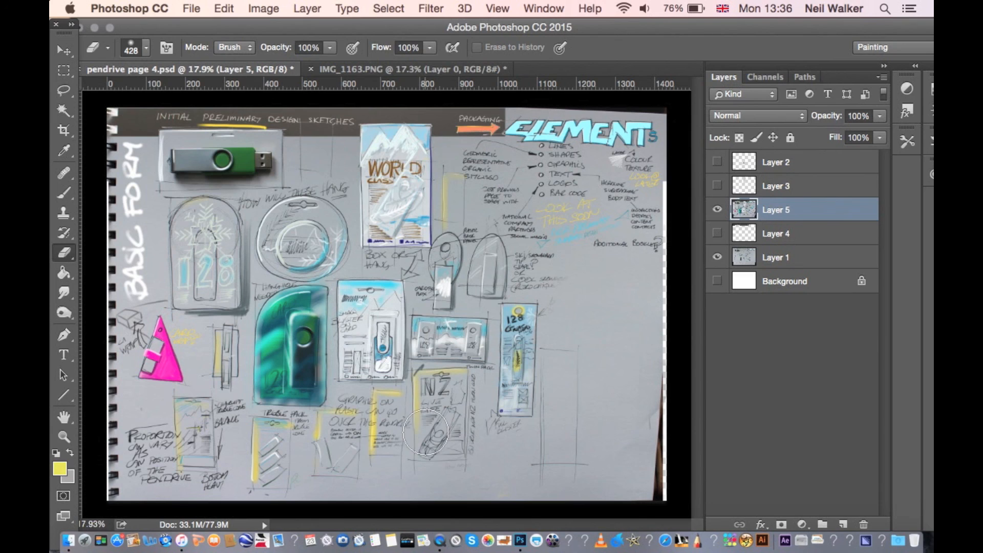
mouse_move(309, 487)
left_mouse_down()
mouse_move(429, 487)
mouse_move(379, 481)
mouse_move(438, 476)
mouse_move(464, 484)
mouse_move(489, 469)
mouse_move(526, 486)
left_mouse_up()
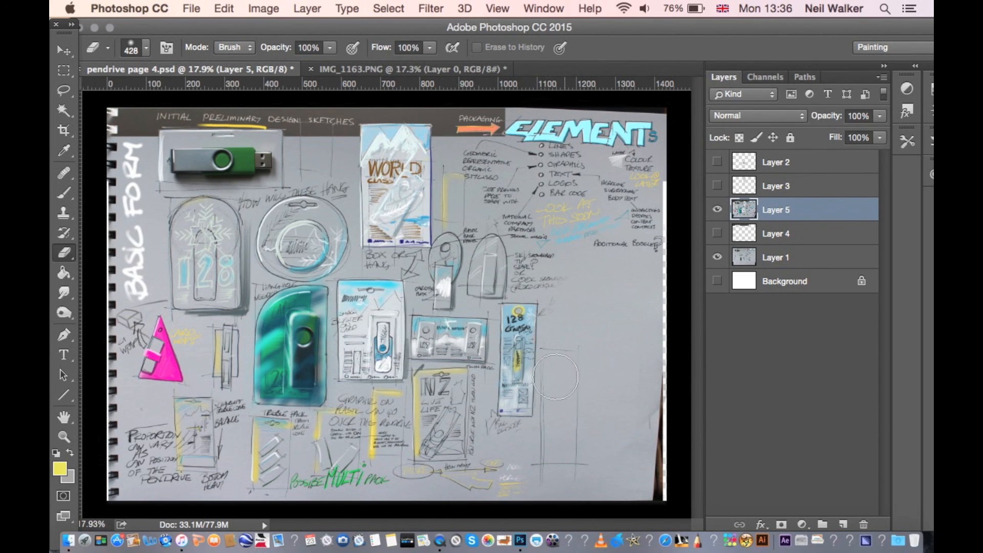
- Erase Layer 5 to reveal the yellow star, the large folding box with its blue edge and the surface notes, then switch to Rectangular Marquee
mouse_move(565, 384)
left_mouse_down()
mouse_move(538, 453)
mouse_move(544, 487)
mouse_move(569, 467)
mouse_move(561, 394)
mouse_move(575, 294)
mouse_move(670, 259)
mouse_move(636, 246)
left_mouse_up()
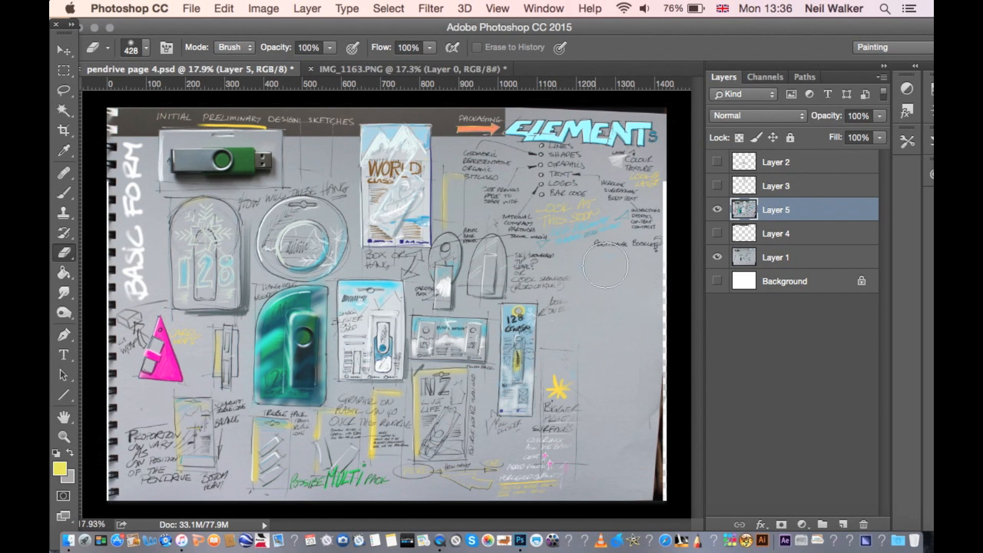
mouse_move(593, 274)
left_mouse_down()
mouse_move(584, 323)
mouse_move(591, 356)
mouse_move(608, 343)
mouse_move(614, 292)
mouse_move(631, 308)
left_mouse_up()
mouse_move(627, 346)
left_mouse_down()
mouse_move(614, 400)
mouse_move(601, 397)
mouse_move(588, 380)
mouse_move(584, 330)
mouse_move(592, 285)
mouse_move(616, 268)
mouse_move(649, 285)
mouse_move(651, 391)
mouse_move(625, 424)
mouse_move(590, 441)
mouse_move(605, 435)
mouse_move(594, 444)
mouse_move(603, 465)
mouse_move(631, 455)
mouse_move(631, 438)
mouse_move(600, 441)
mouse_move(580, 488)
mouse_move(663, 472)
left_mouse_up()
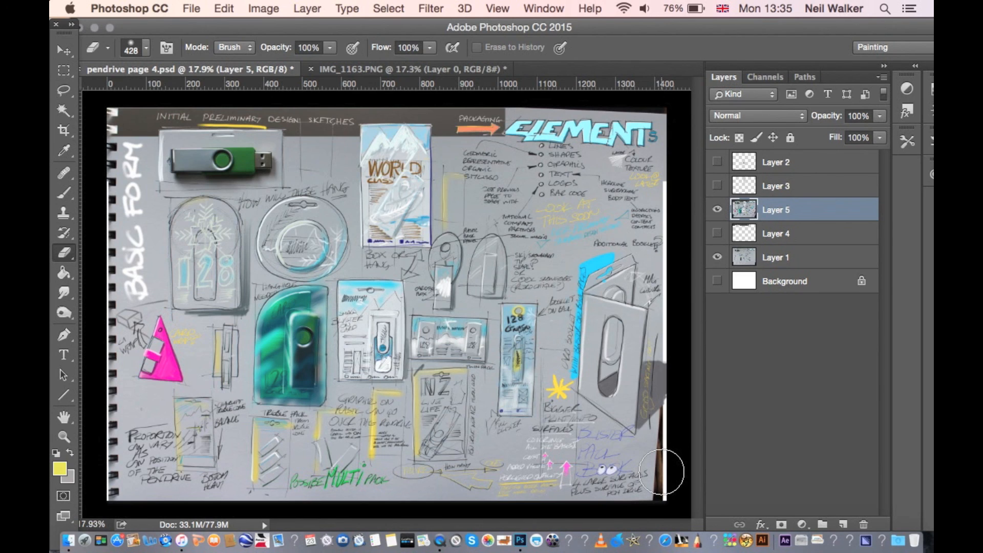
left_click_drag(663, 472, 656, 501)
key("m")
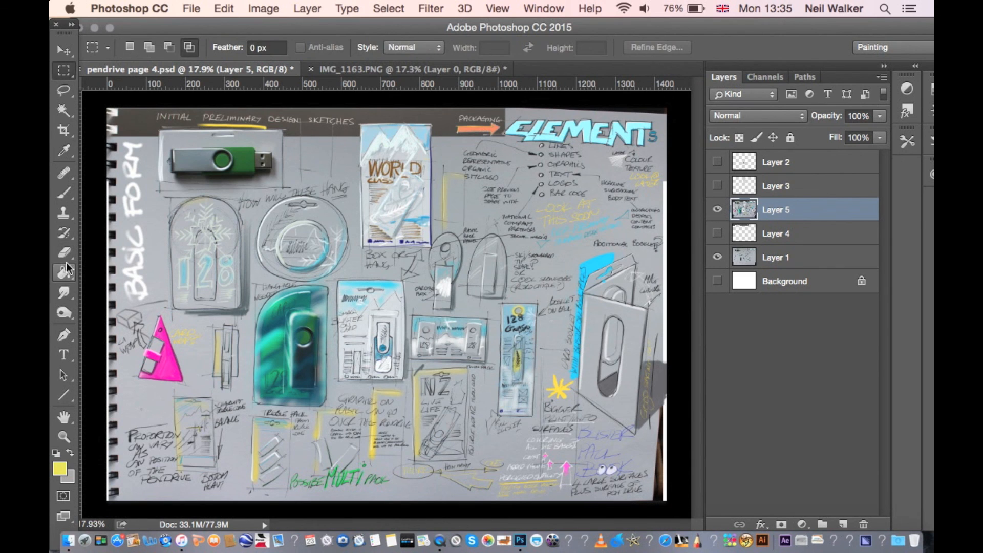